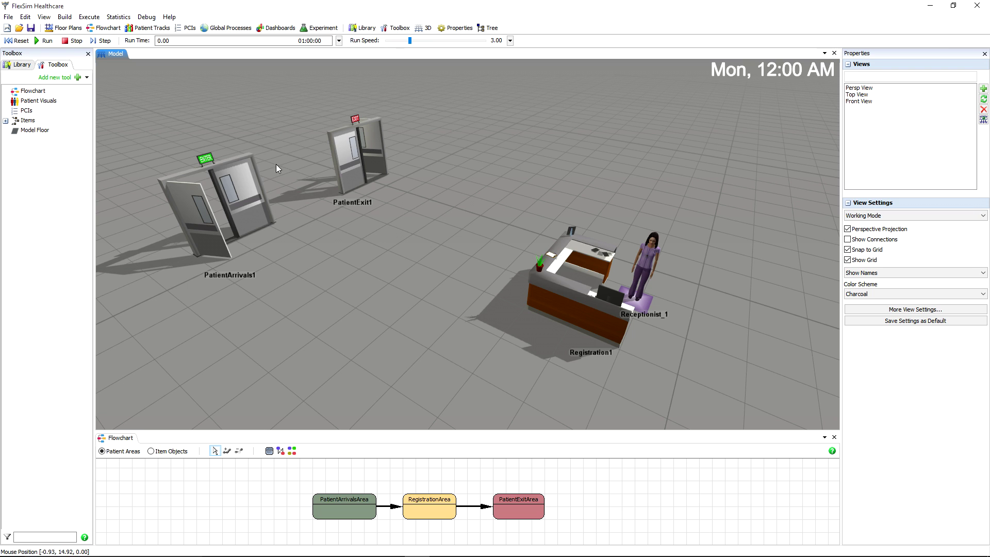
- Add a new patient track, Track1, and widen its activity list panel
{"action": "left_click", "coordinate": [155, 28]}
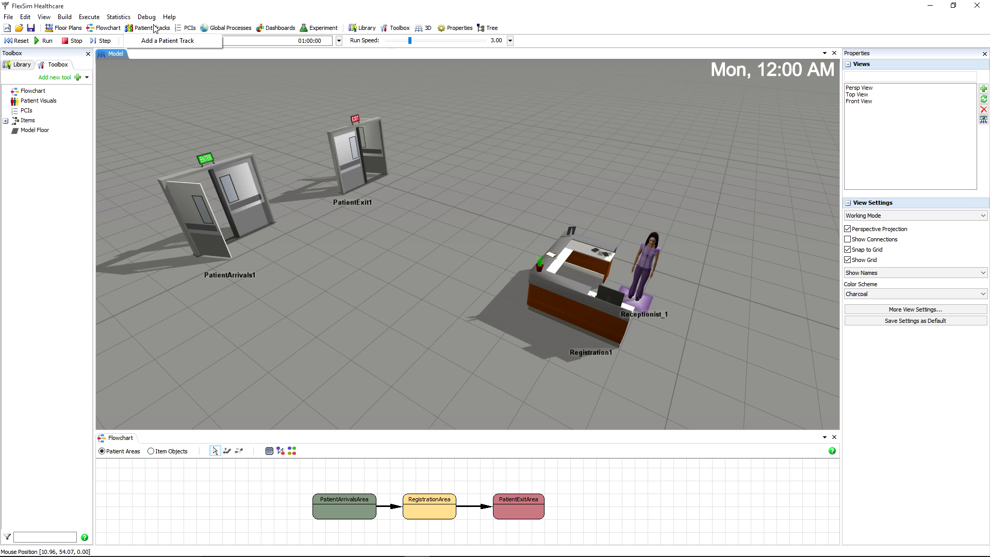
{"action": "left_click", "coordinate": [178, 45]}
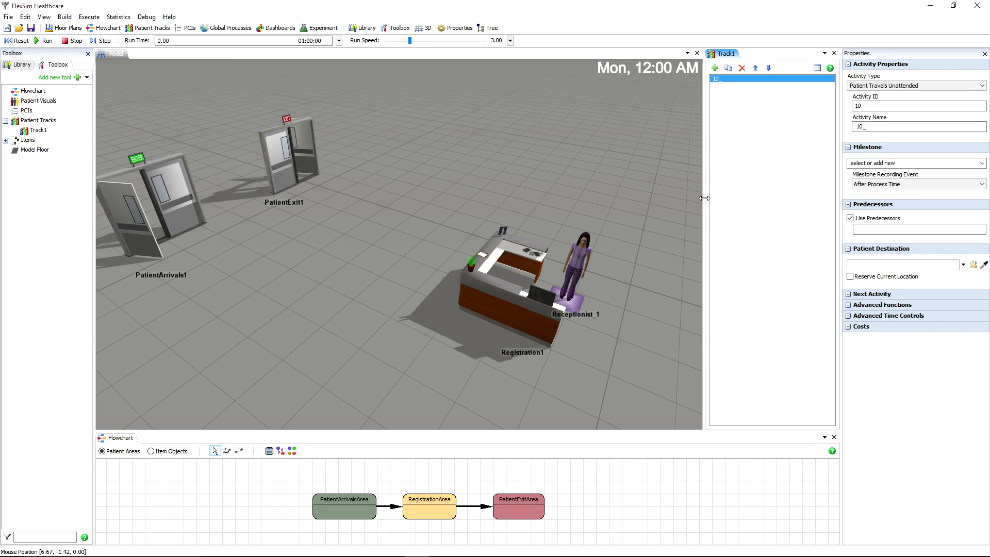
{"action": "left_click_drag", "start_coordinate": [705, 198], "coordinate": [651, 203]}
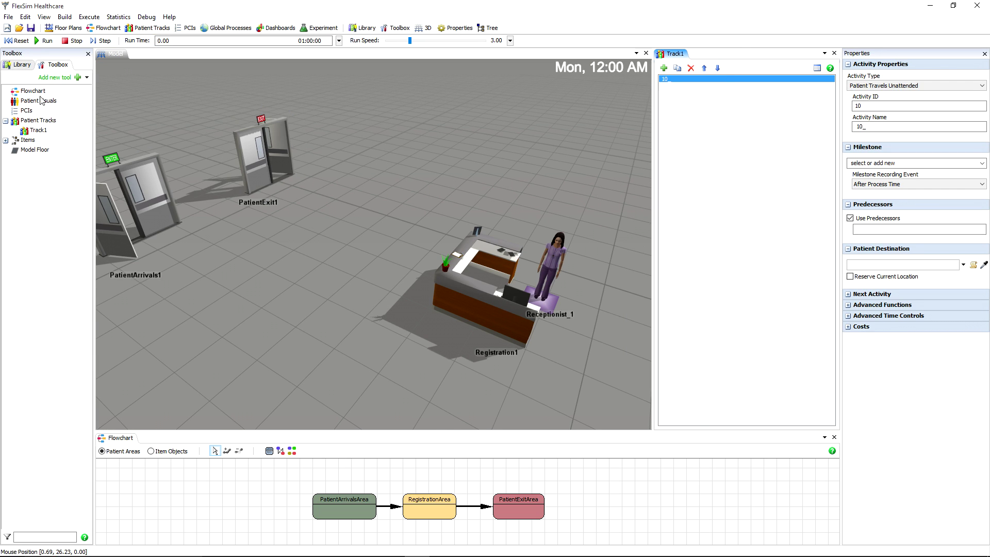
- Browse the Toolbox tool list and Track1's options, closing both without changes
{"action": "left_click", "coordinate": [54, 77]}
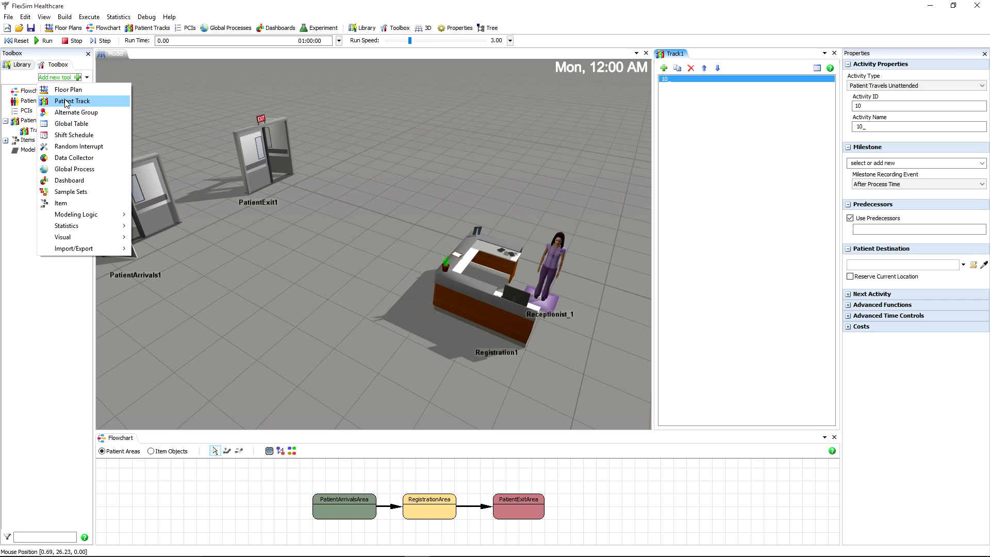
{"action": "left_click", "coordinate": [36, 138]}
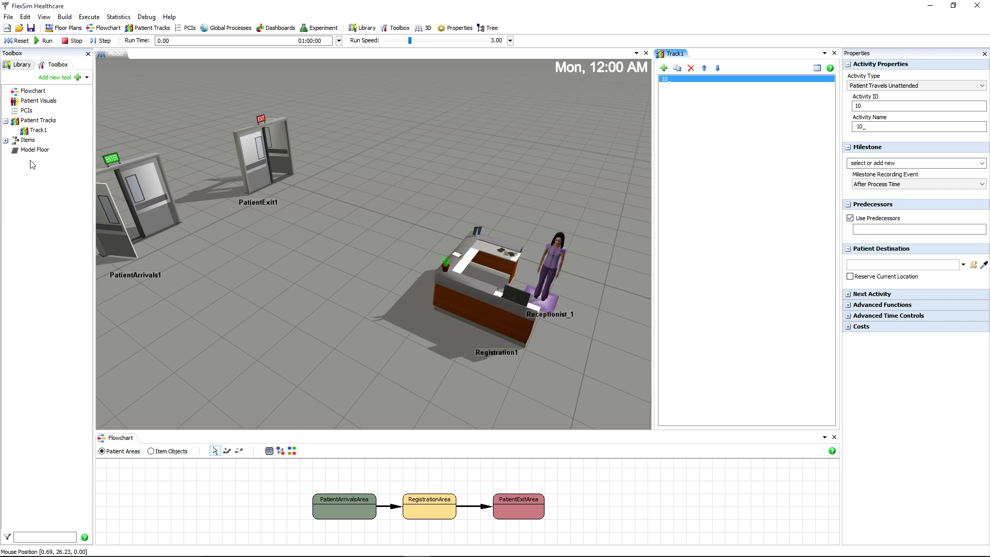
{"action": "right_click", "coordinate": [39, 131]}
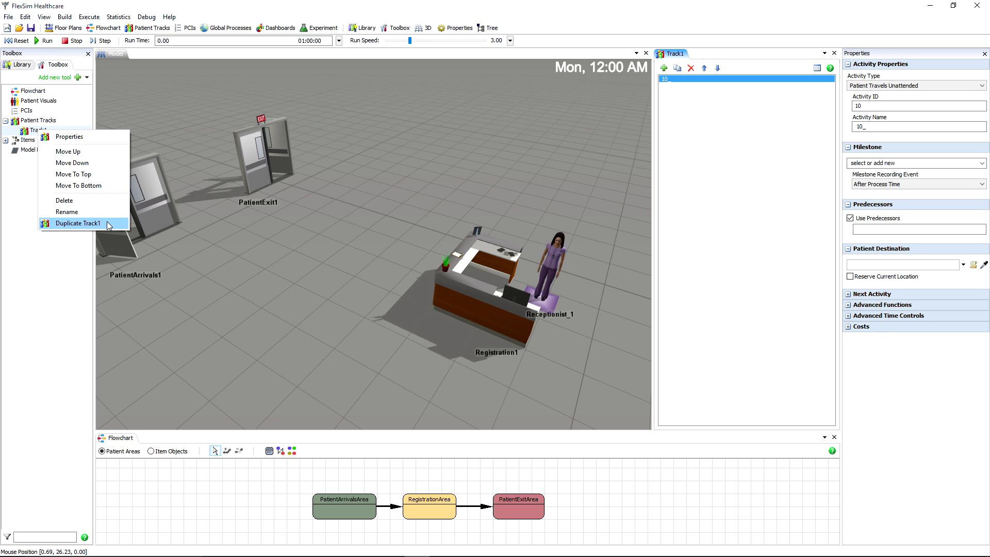
{"action": "left_click", "coordinate": [61, 261]}
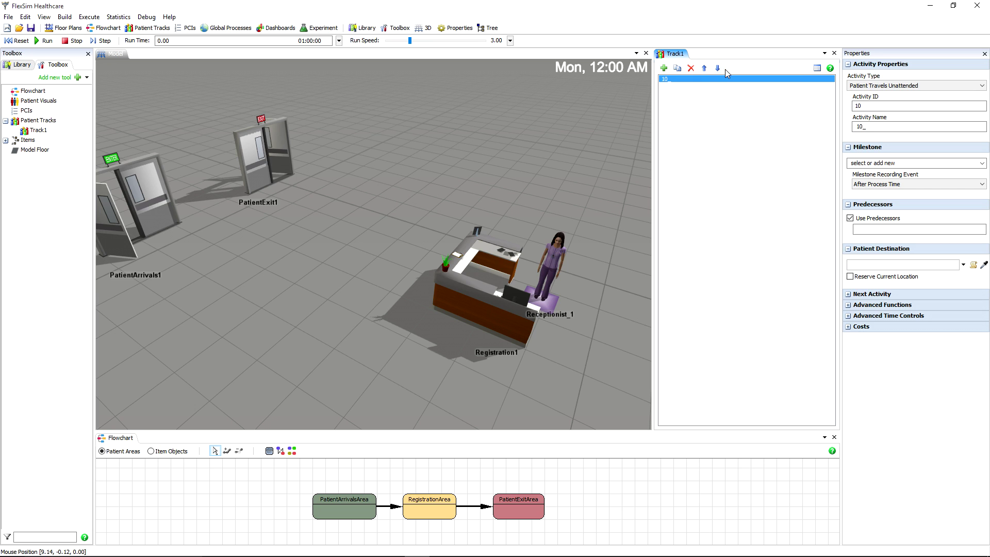
{"action": "left_click", "coordinate": [817, 69]}
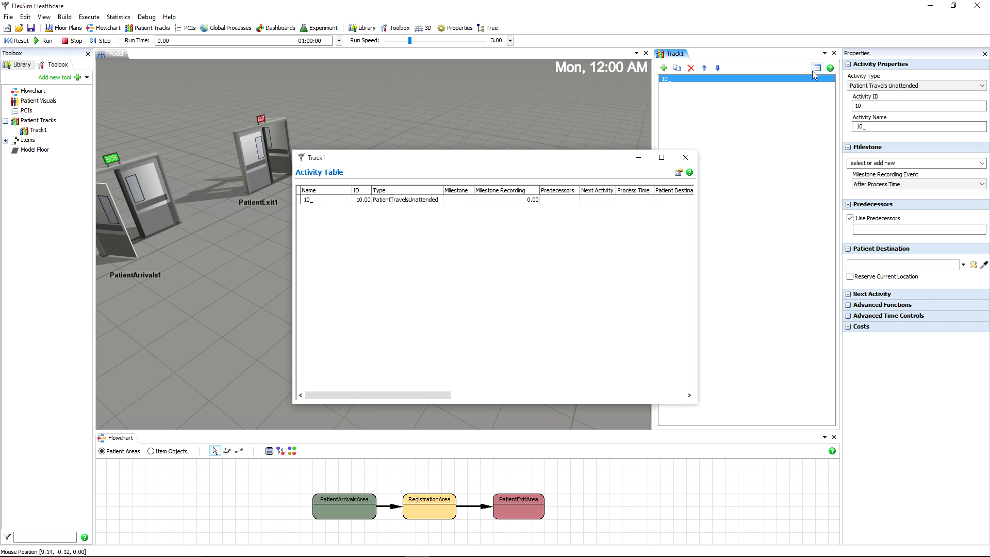
{"action": "left_click", "coordinate": [685, 157]}
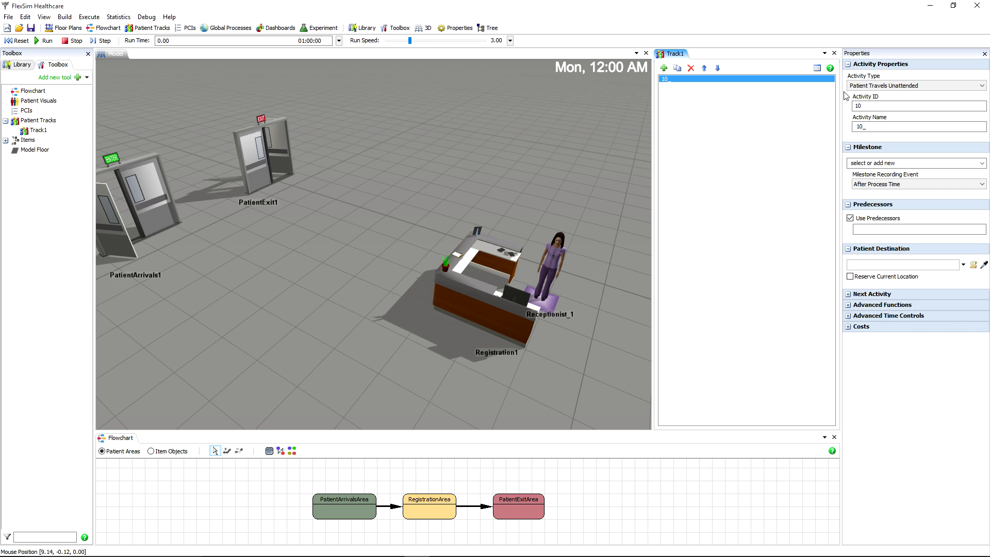
- Add activities 20_ and 30_ to Track1, then reselect activity 10_
{"action": "left_click", "coordinate": [922, 87]}
{"action": "left_click", "coordinate": [918, 92]}
{"action": "left_click", "coordinate": [663, 68]}
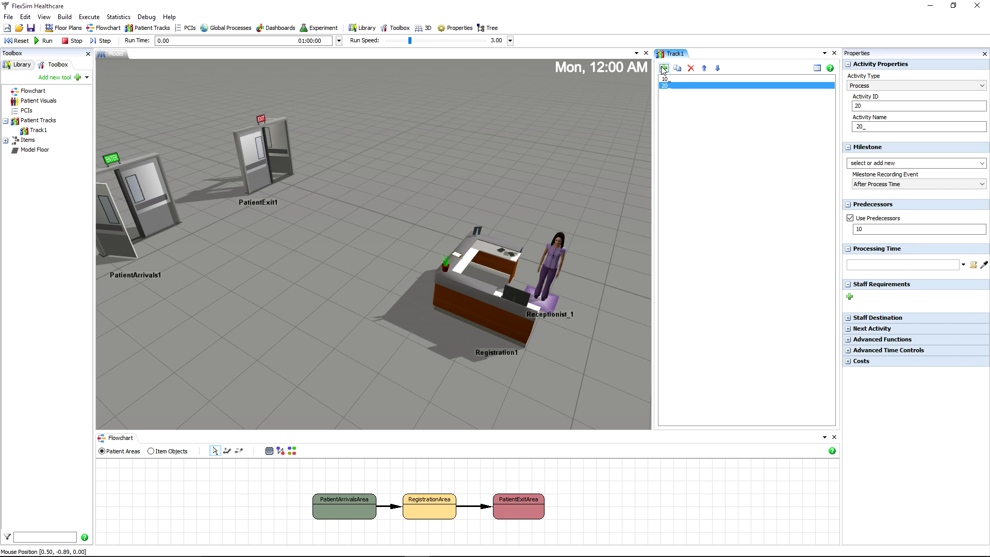
{"action": "left_click", "coordinate": [663, 68]}
{"action": "left_click", "coordinate": [678, 81]}
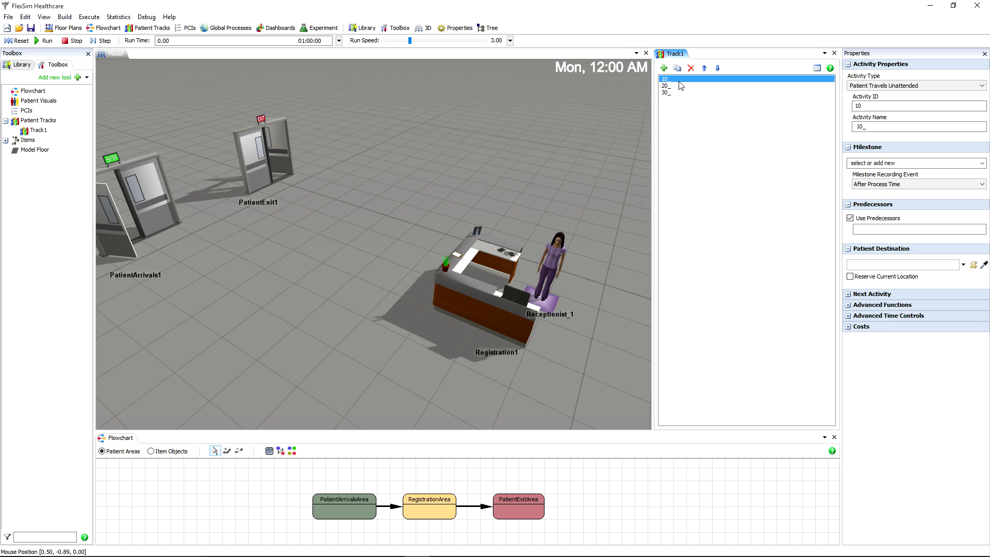
- Set activity 10's milestone to Arrival so it is named 10_Arrival
{"action": "double_click", "coordinate": [868, 127]}
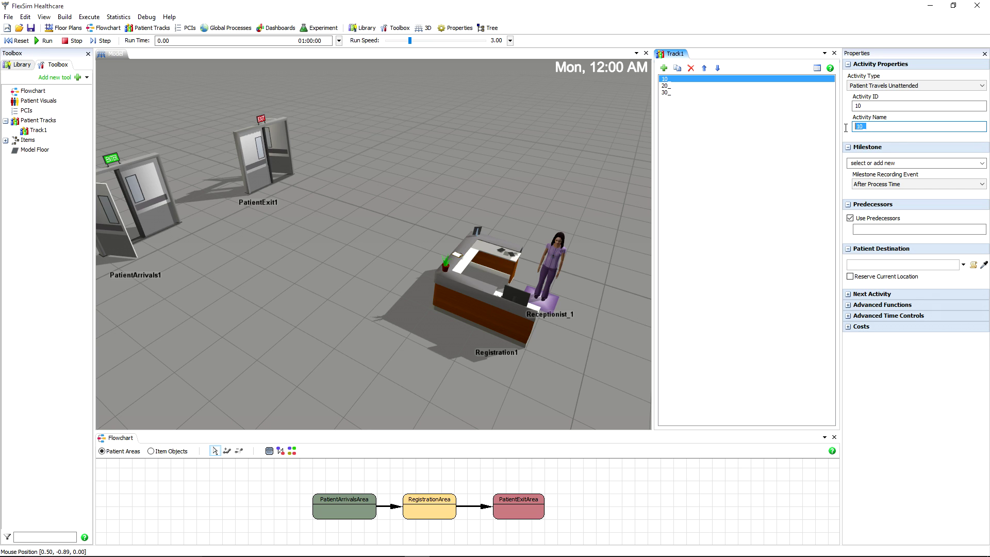
{"action": "left_click", "coordinate": [875, 138]}
{"action": "left_click", "coordinate": [981, 164]}
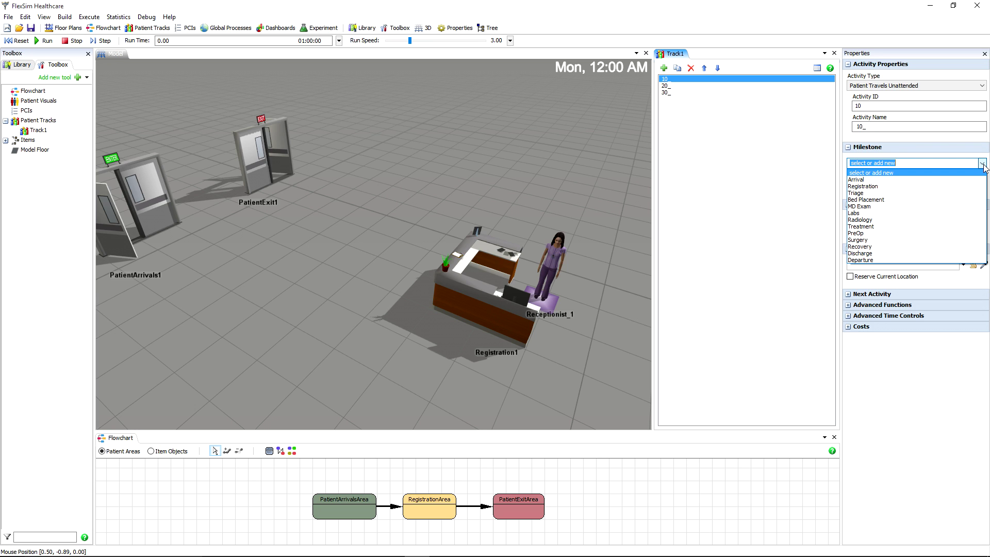
{"action": "left_click", "coordinate": [983, 166]}
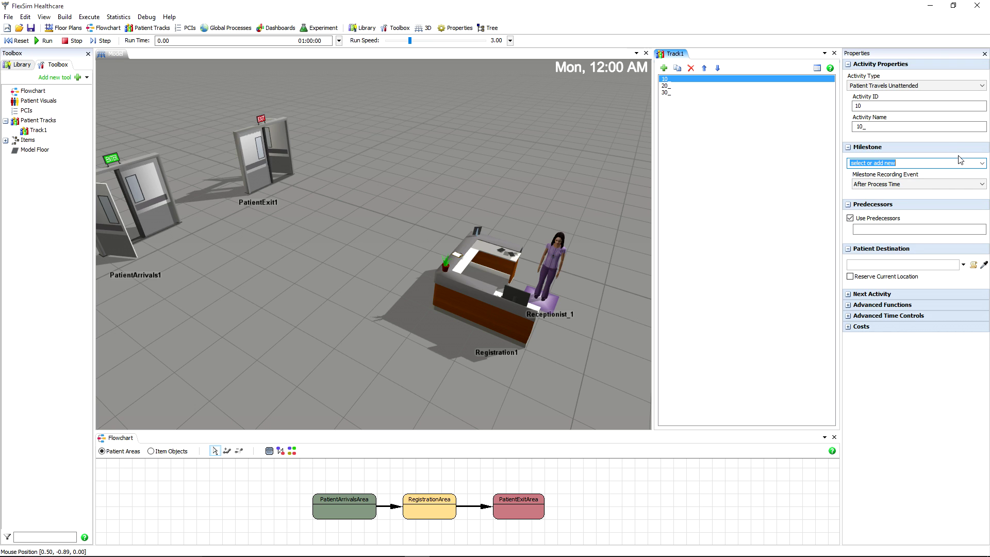
{"action": "left_click", "coordinate": [982, 166]}
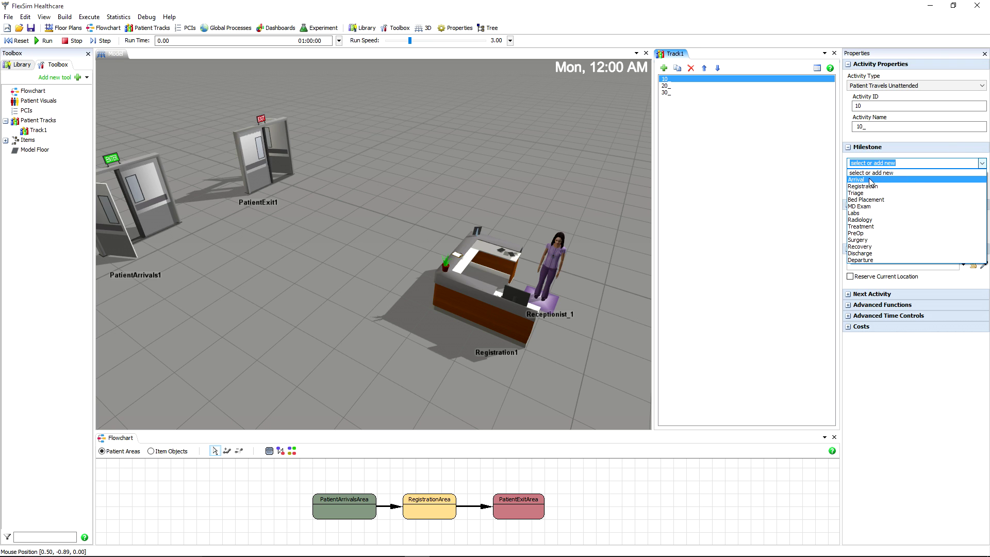
{"action": "left_click", "coordinate": [869, 182]}
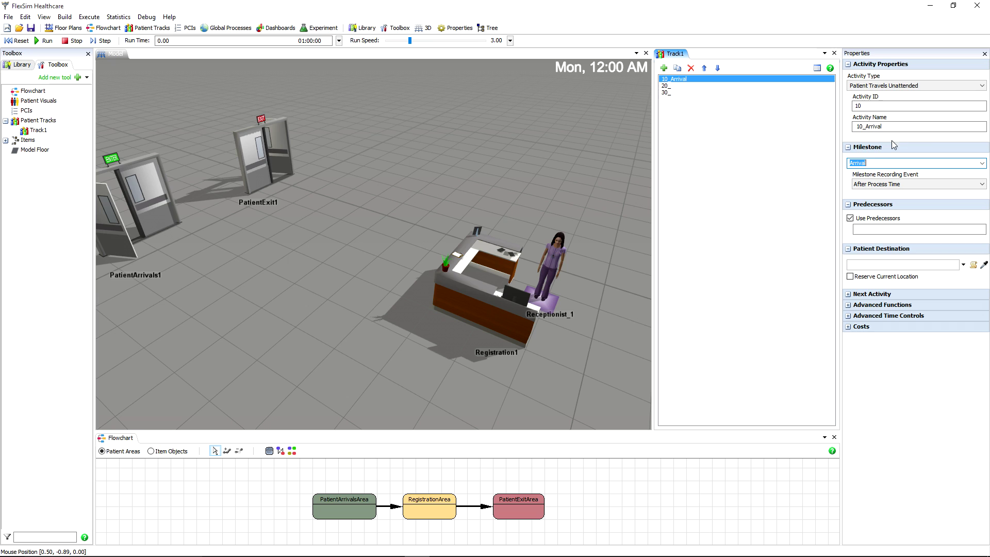
{"action": "left_click_drag", "start_coordinate": [885, 126], "coordinate": [847, 131]}
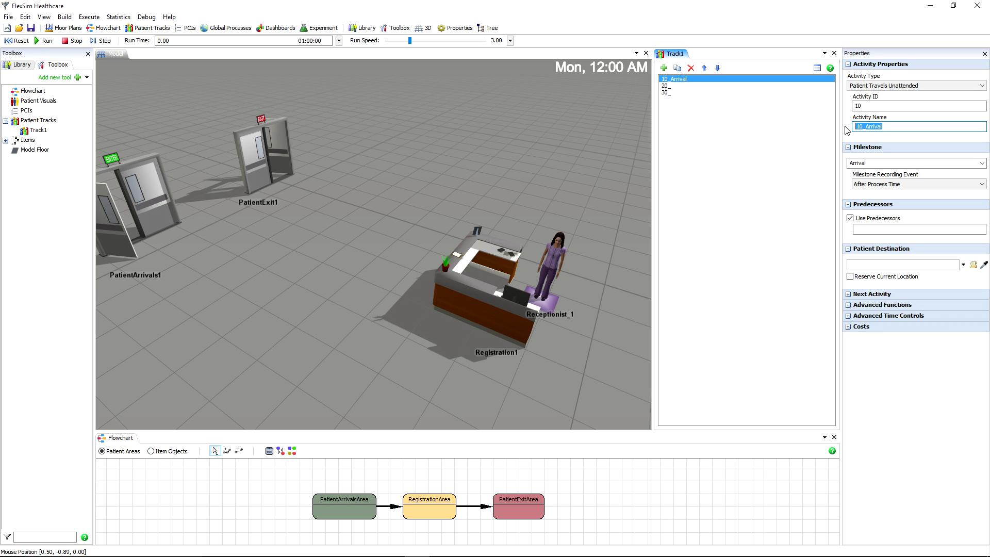
{"action": "left_click", "coordinate": [910, 138]}
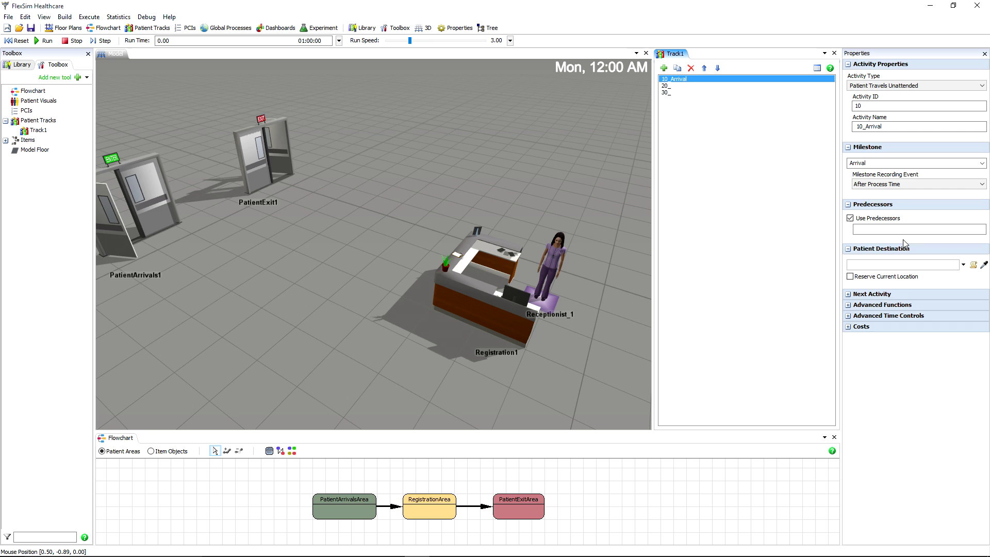
- Sample the registration desk to set 10_Arrival's patient destination to RegistrationArea
{"action": "left_click", "coordinate": [963, 265]}
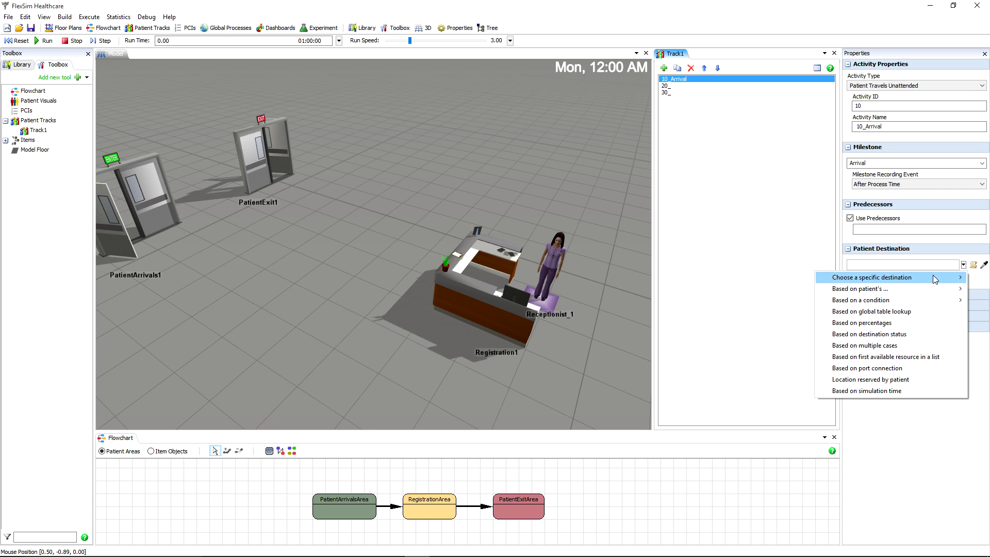
{"action": "mouse_move", "coordinate": [928, 281]}
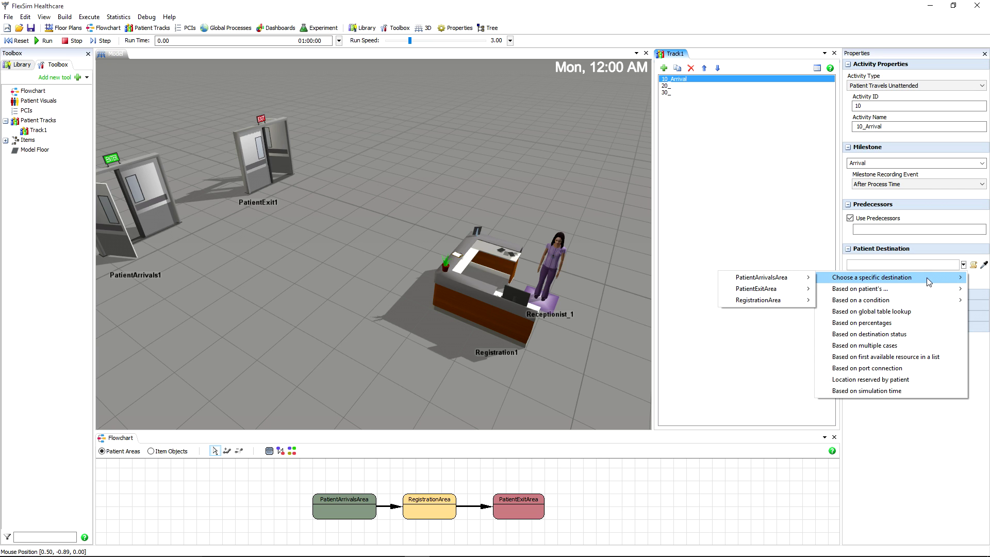
{"action": "mouse_move", "coordinate": [765, 304]}
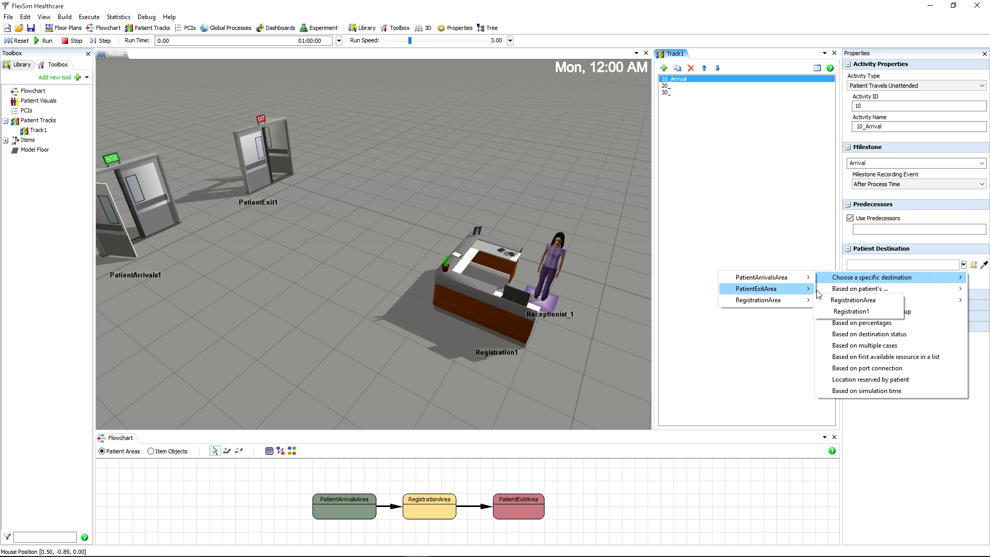
{"action": "left_click", "coordinate": [982, 281]}
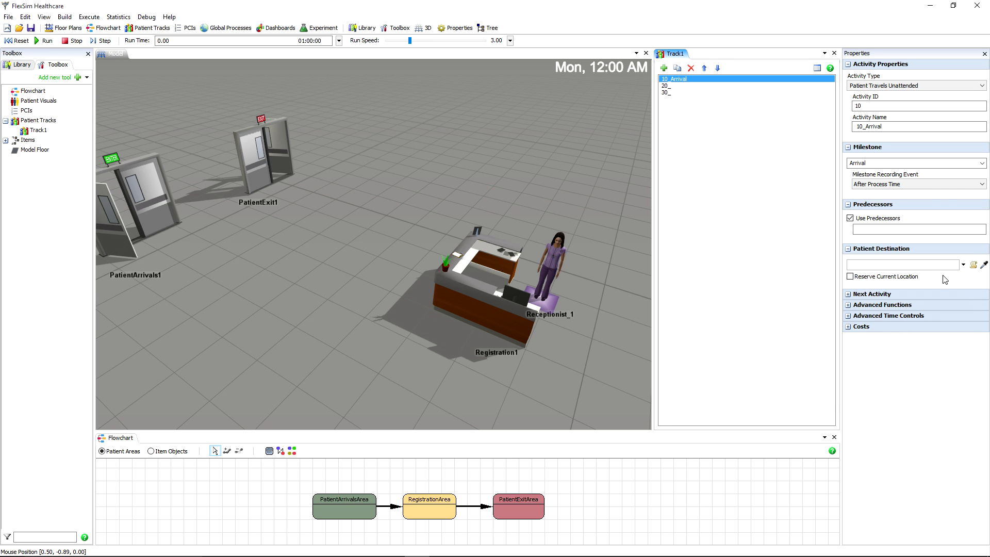
{"action": "left_click", "coordinate": [984, 265]}
{"action": "left_click", "coordinate": [499, 287]}
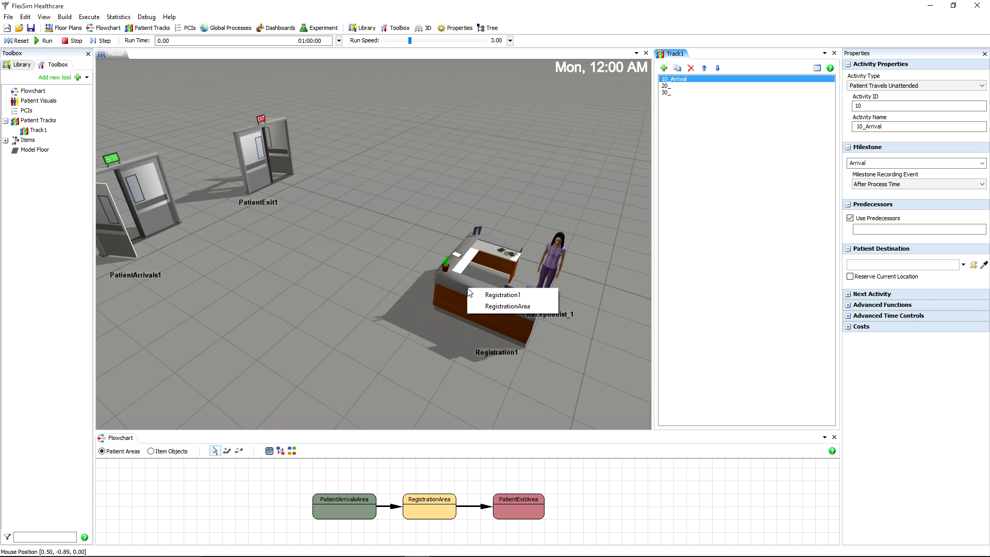
{"action": "left_click", "coordinate": [518, 307]}
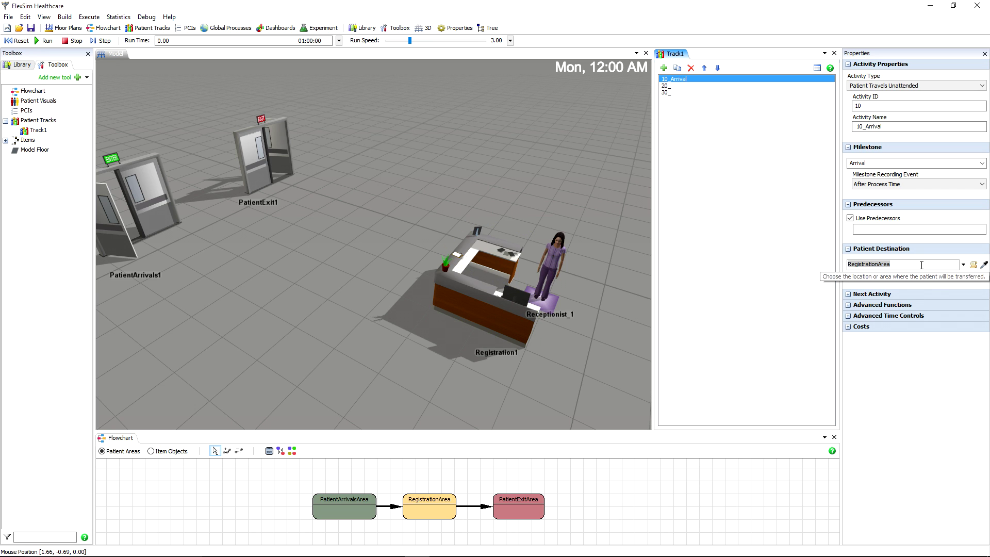
- Give activity 20 the Registration milestone and a normal(20.0, 4.0, 1) processing time
{"action": "left_click", "coordinate": [671, 85]}
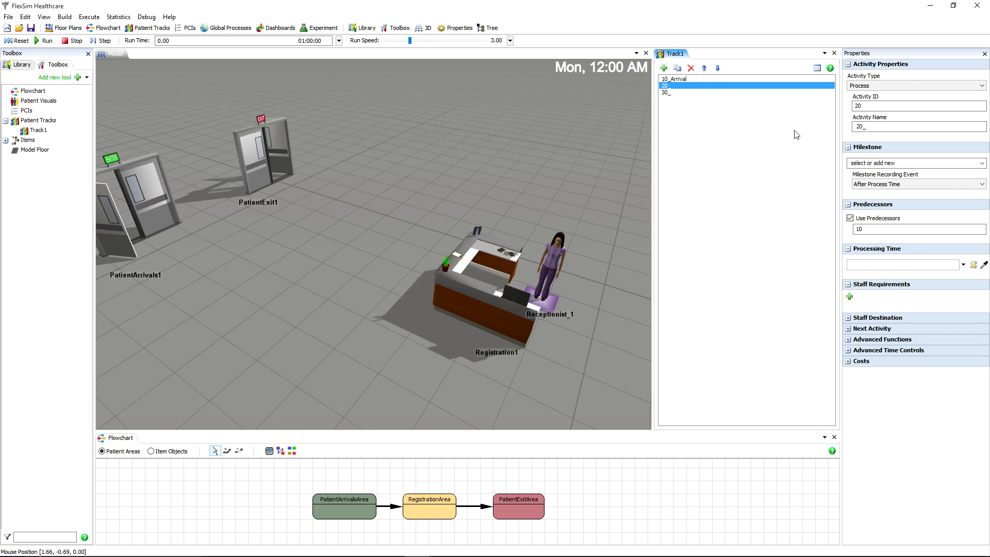
{"action": "left_click", "coordinate": [981, 163]}
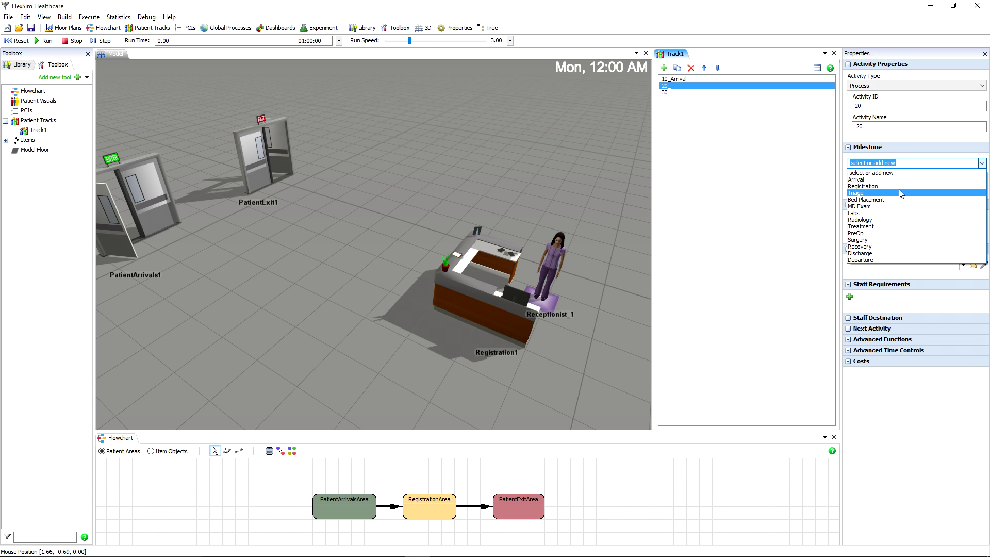
{"action": "left_click", "coordinate": [877, 190]}
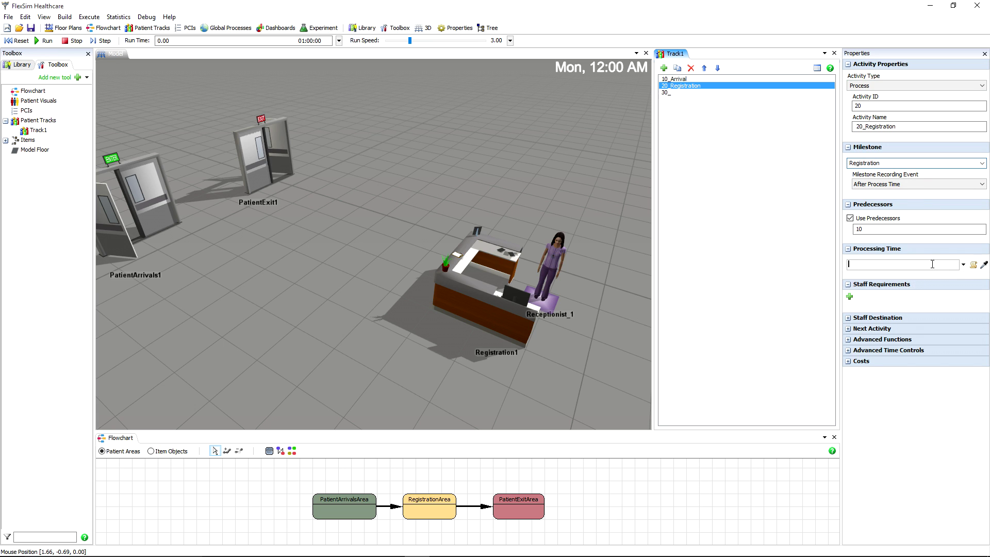
{"action": "left_click", "coordinate": [963, 264]}
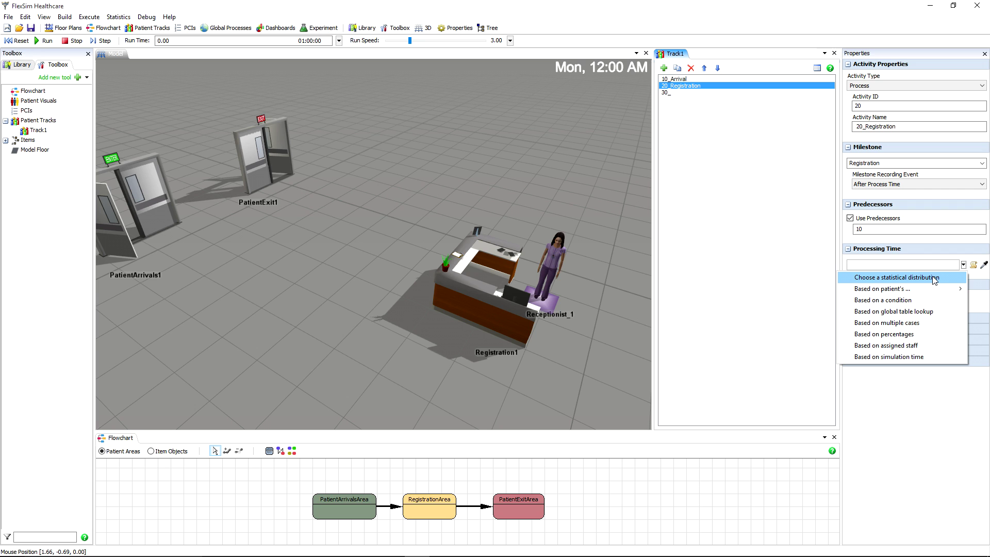
{"action": "left_click", "coordinate": [935, 278]}
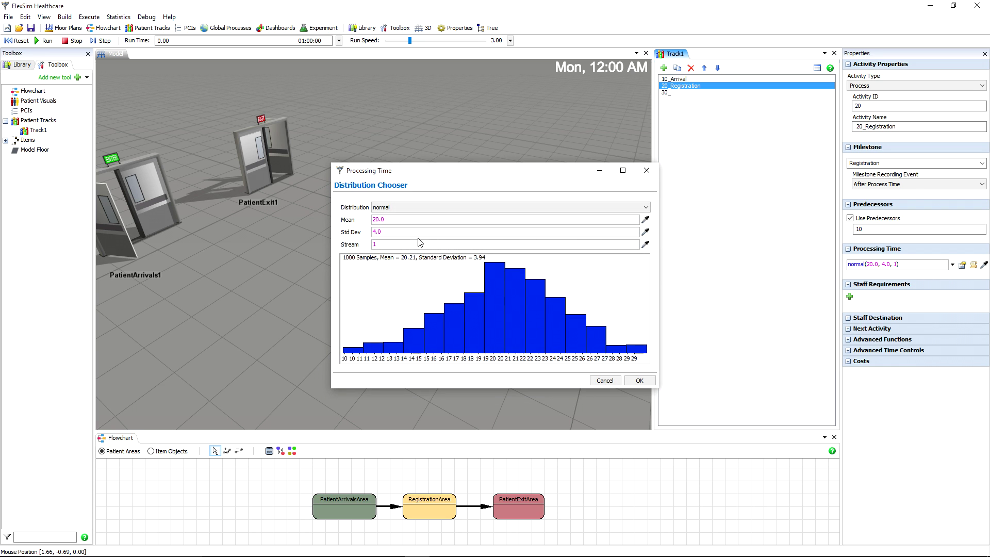
{"action": "left_click", "coordinate": [640, 382]}
- Add a staff requirement for any member of Receptionists, sampled from Receptionist_1
{"action": "left_click", "coordinate": [850, 296]}
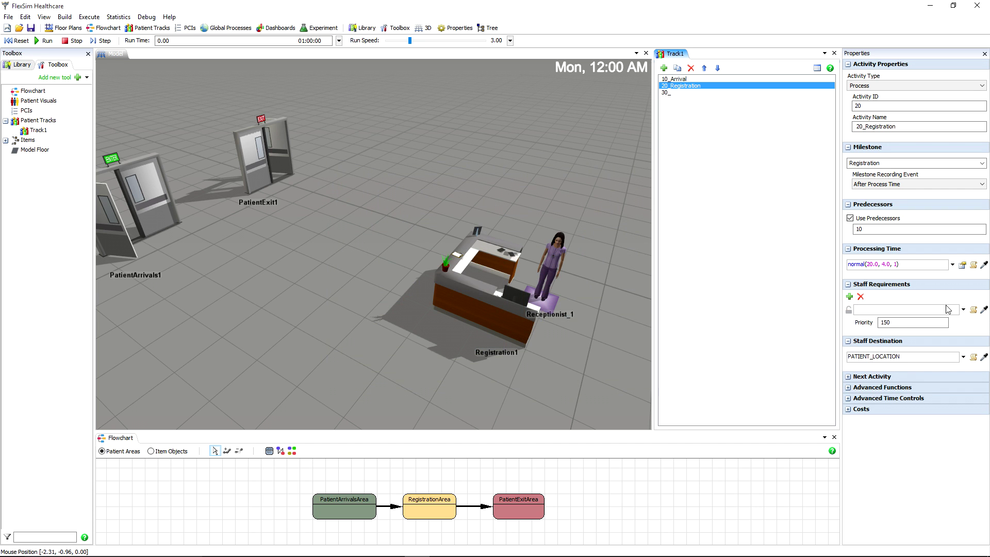
{"action": "left_click", "coordinate": [963, 309]}
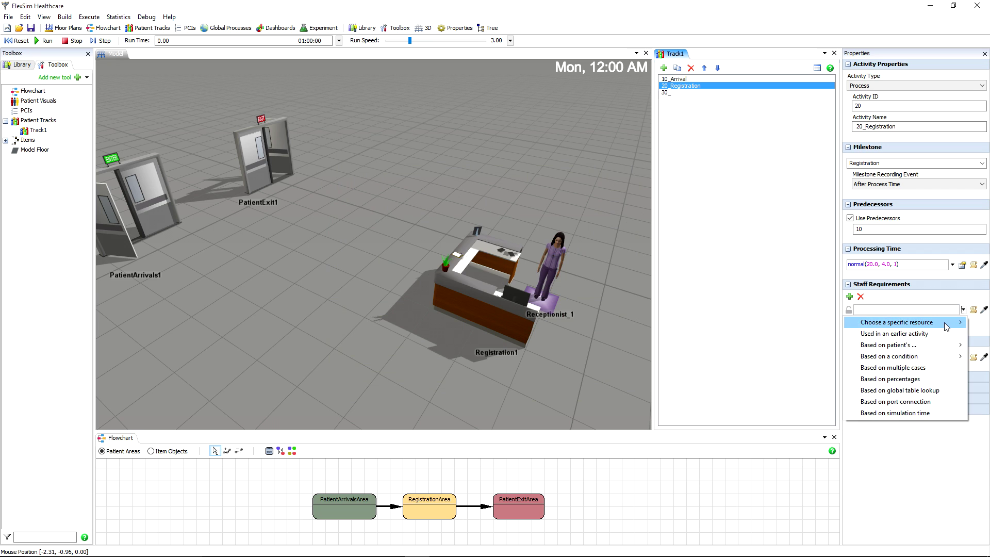
{"action": "mouse_move", "coordinate": [947, 326]}
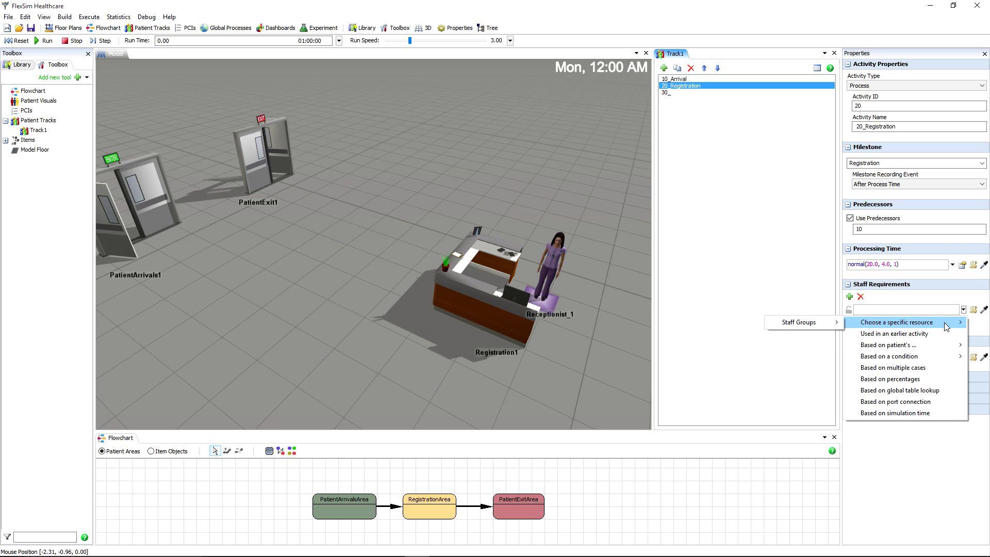
{"action": "left_click", "coordinate": [983, 309]}
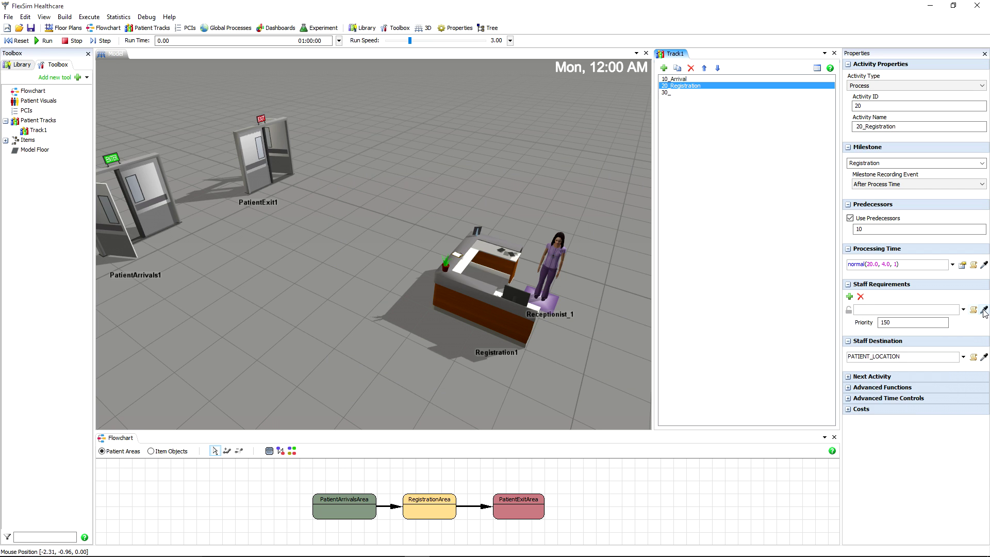
{"action": "left_click", "coordinate": [544, 306]}
{"action": "left_click", "coordinate": [586, 314]}
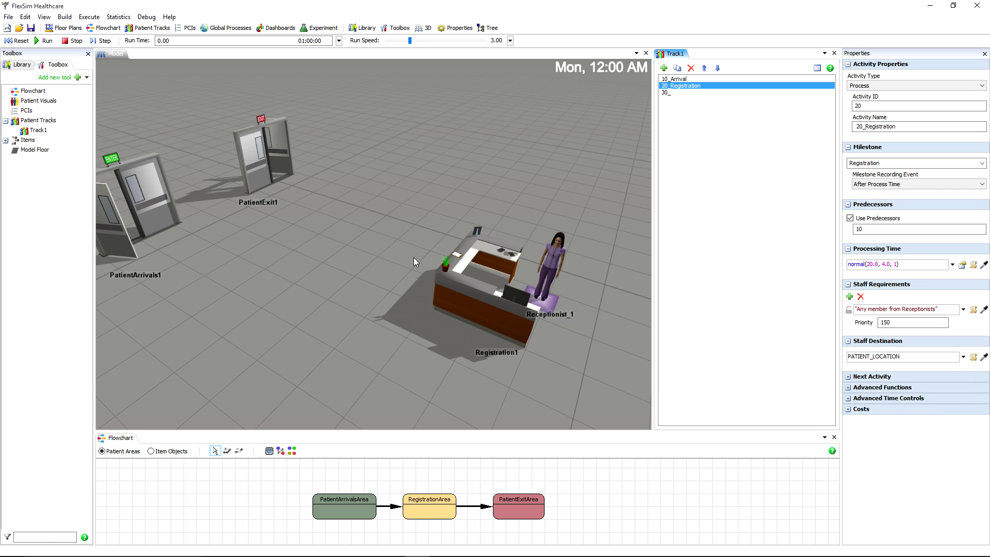
{"action": "left_click", "coordinate": [668, 92]}
{"action": "left_click", "coordinate": [982, 163]}
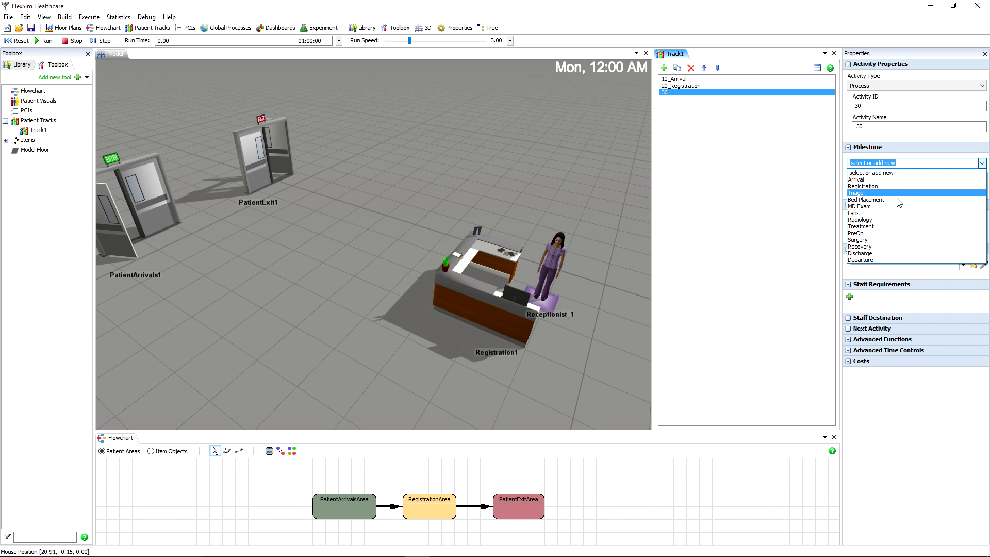
- Make activity 30 a Departure milestone, Patient Travels Unattended, destined for PatientExitArea
{"action": "left_click", "coordinate": [861, 260]}
{"action": "left_click", "coordinate": [866, 86]}
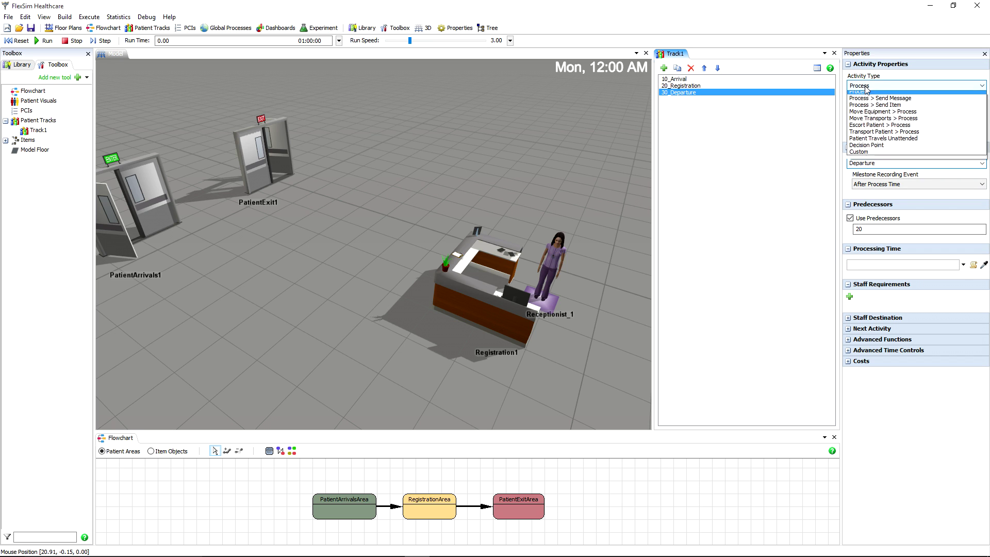
{"action": "left_click", "coordinate": [883, 138]}
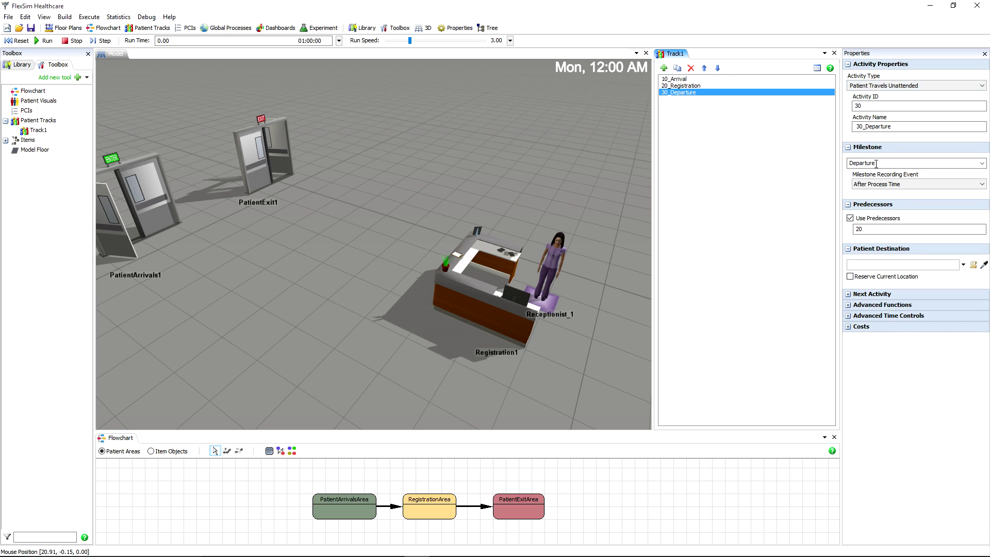
{"action": "left_click", "coordinate": [983, 265]}
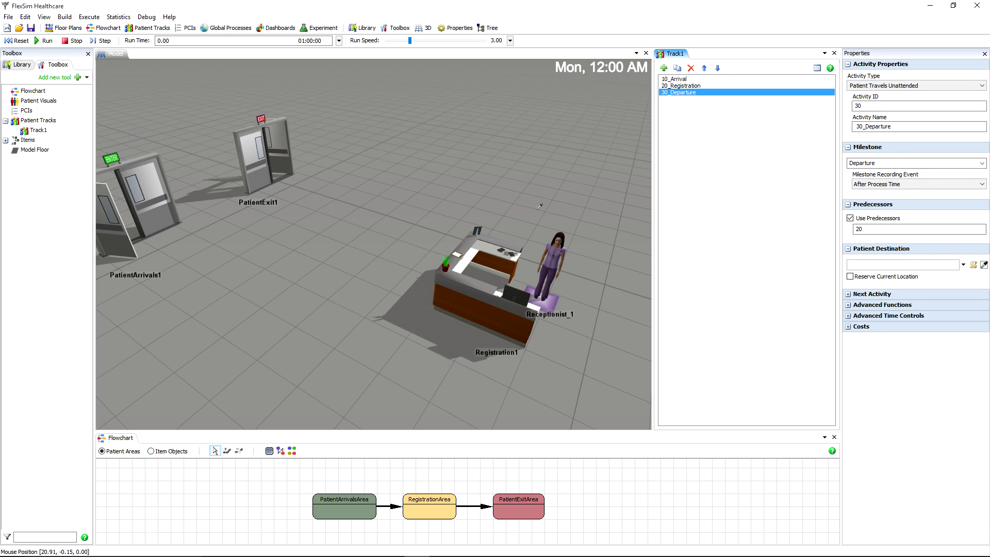
{"action": "left_click", "coordinate": [255, 146]}
{"action": "left_click", "coordinate": [309, 169]}
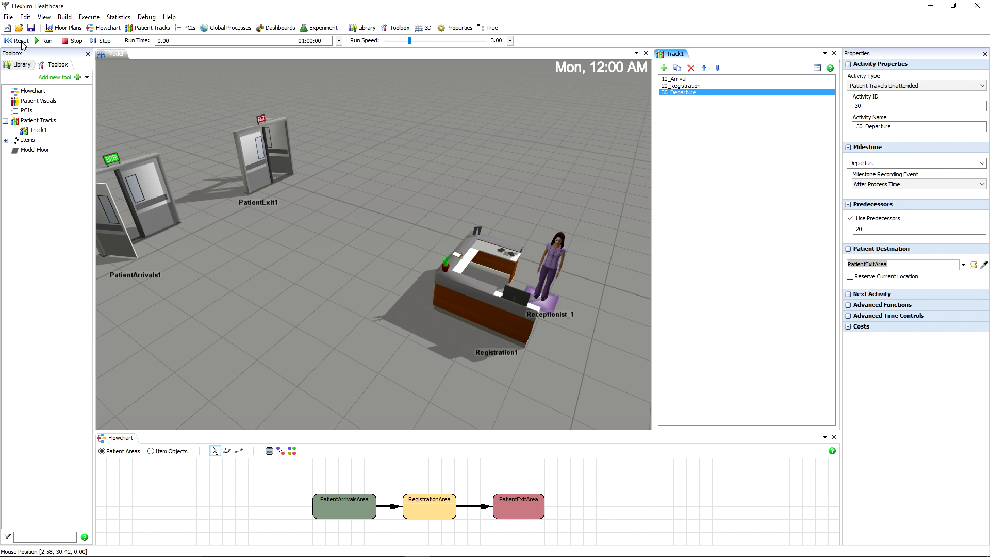
- Run the model and pan the 3D view as the patient walks to registration
{"action": "left_click", "coordinate": [44, 41]}
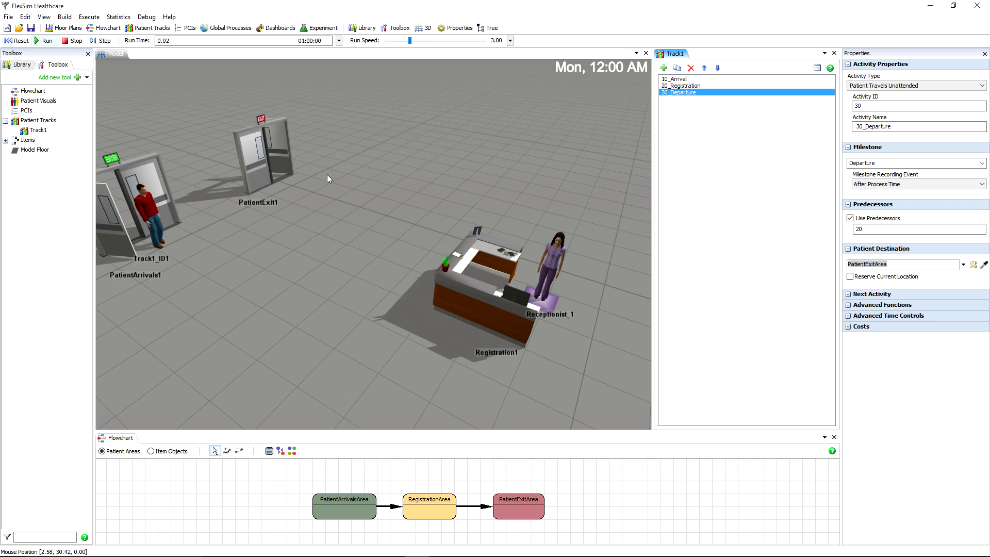
{"action": "left_click", "coordinate": [431, 148]}
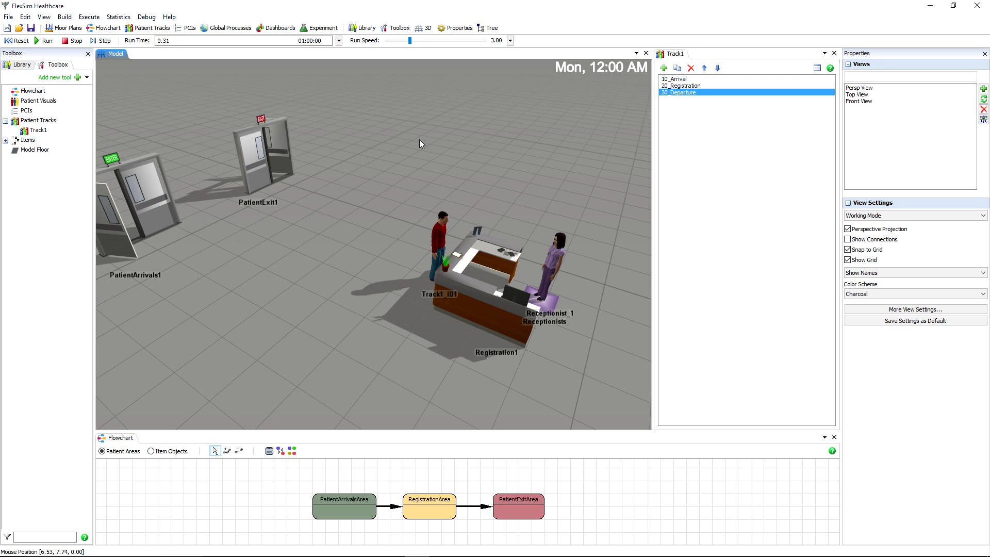
{"action": "left_click_drag", "start_coordinate": [414, 150], "coordinate": [432, 147]}
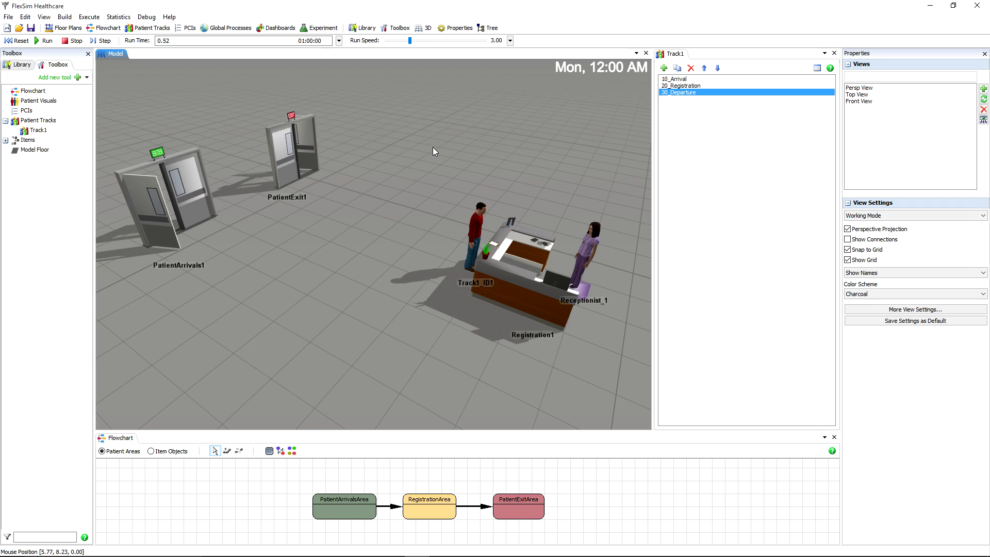